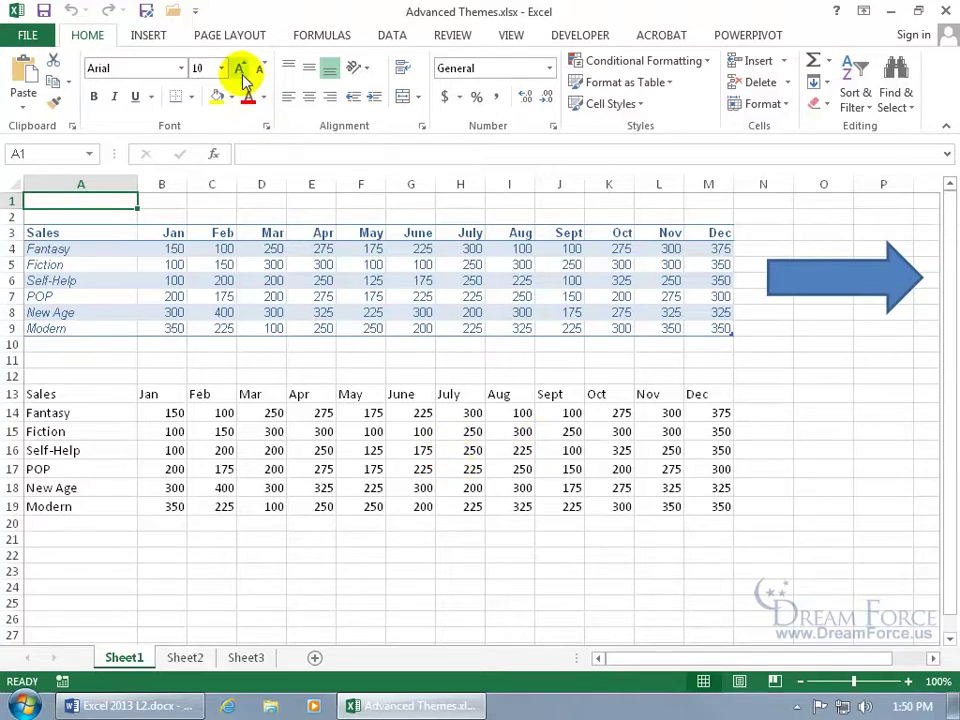
# Browse the Page Layout theme font sets gallery and close it without choosing one
pyautogui.click(234, 35)
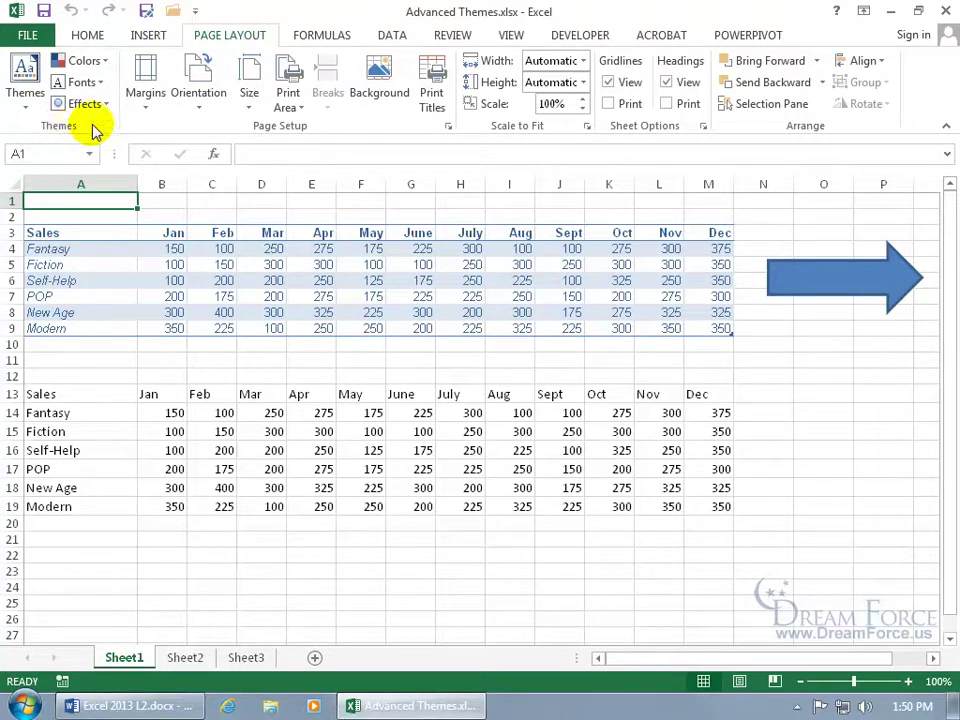
pyautogui.click(104, 86)
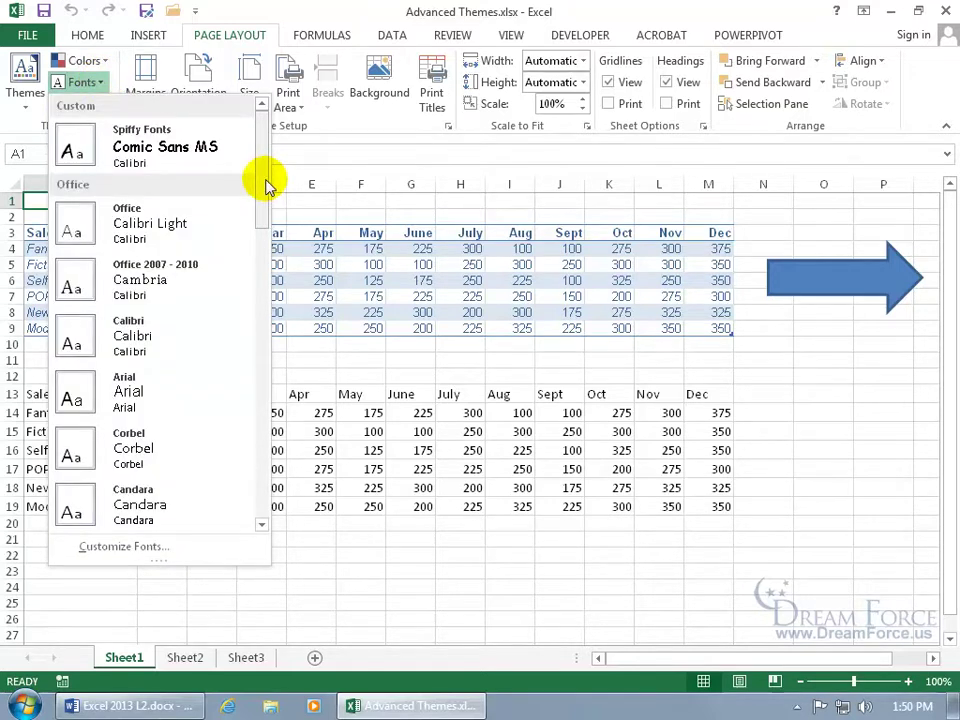
pyautogui.scroll(-3, 261, 285)
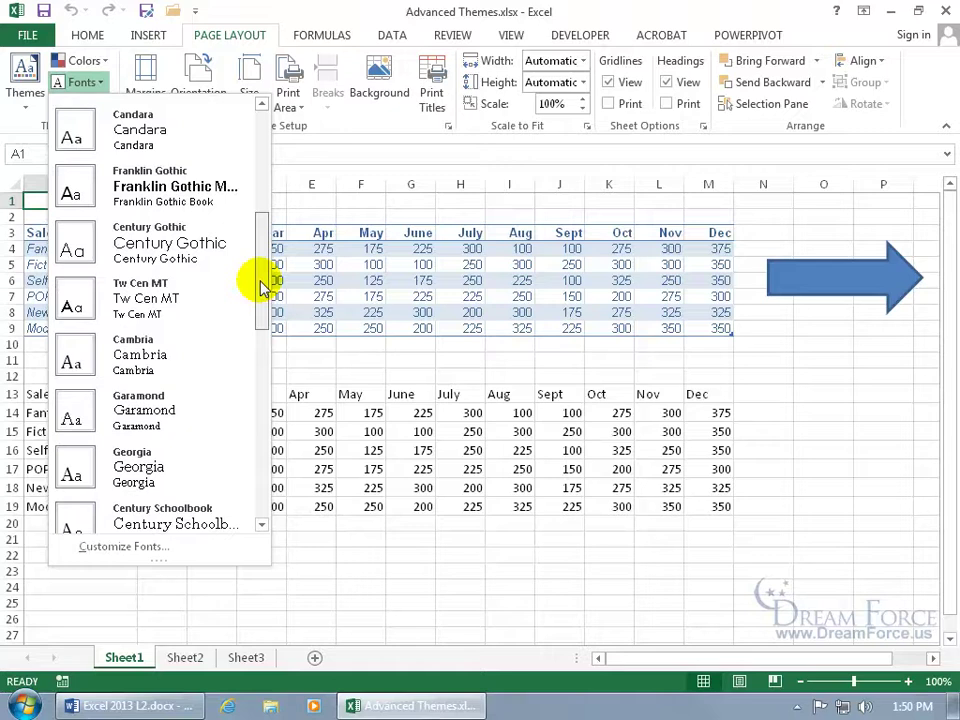
pyautogui.scroll(-2, 261, 285)
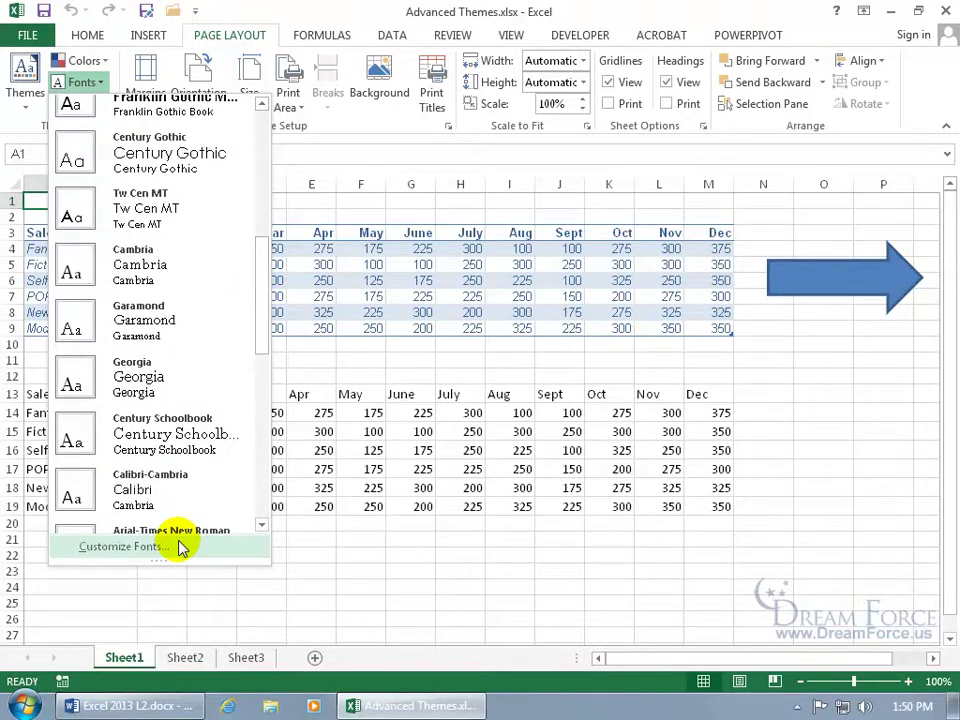
pyautogui.click(391, 430)
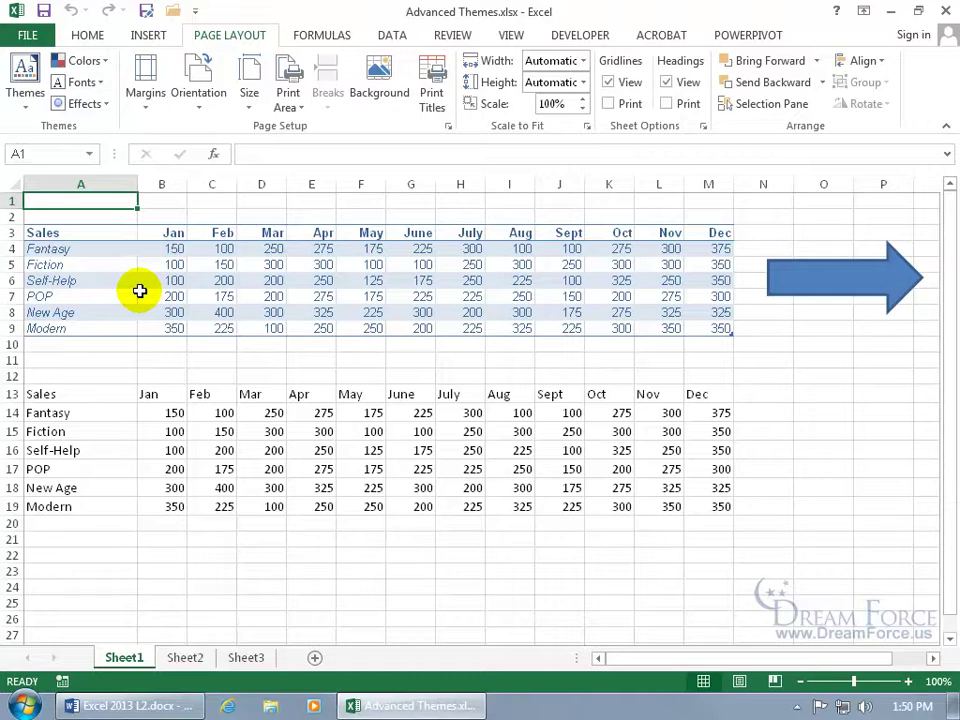
pyautogui.click(30, 34)
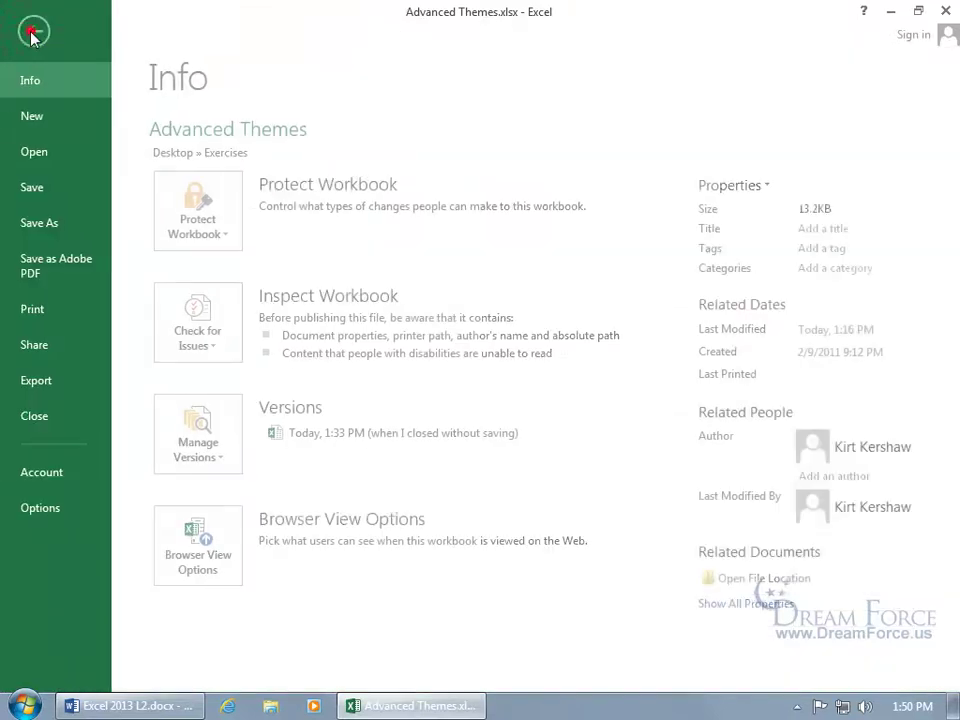
pyautogui.click(41, 508)
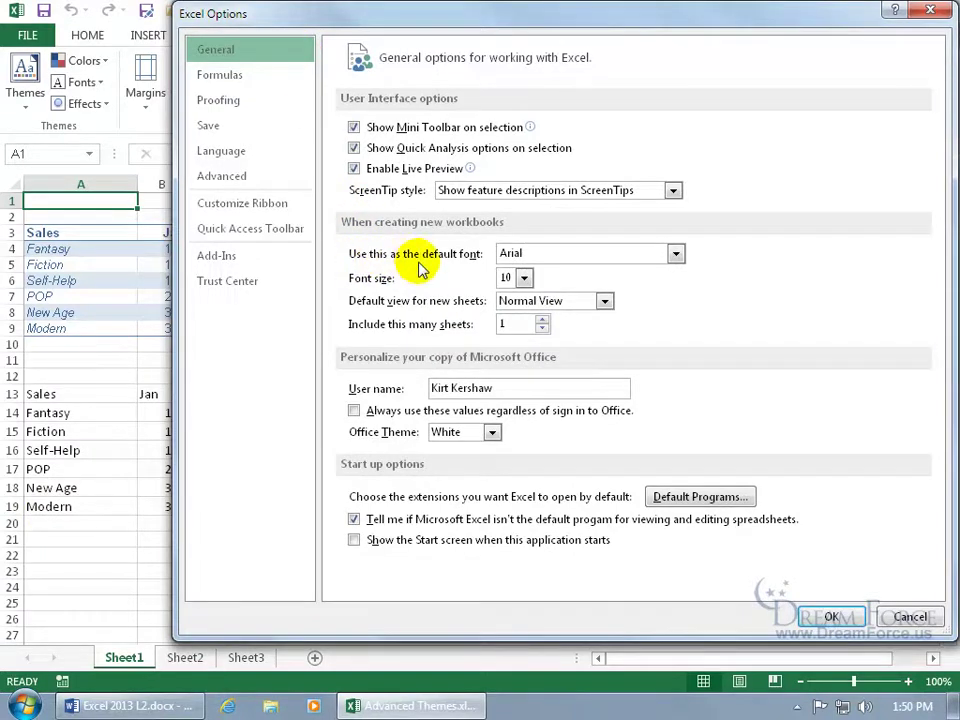
pyautogui.click(676, 256)
pyautogui.scroll(2, 680, 290)
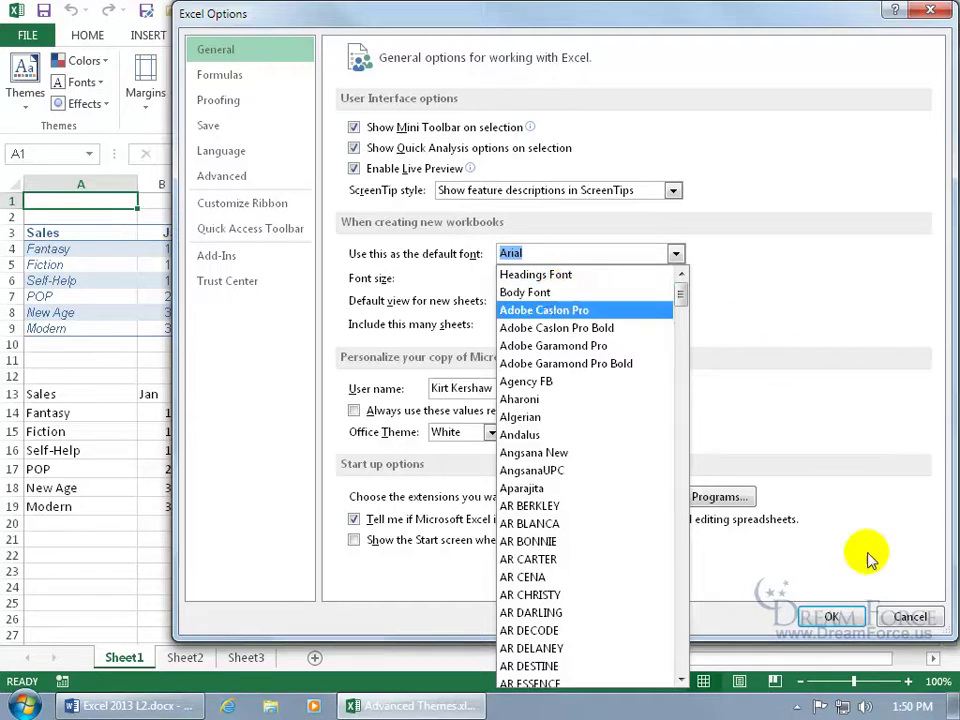
pyautogui.click(905, 616)
pyautogui.click(905, 616)
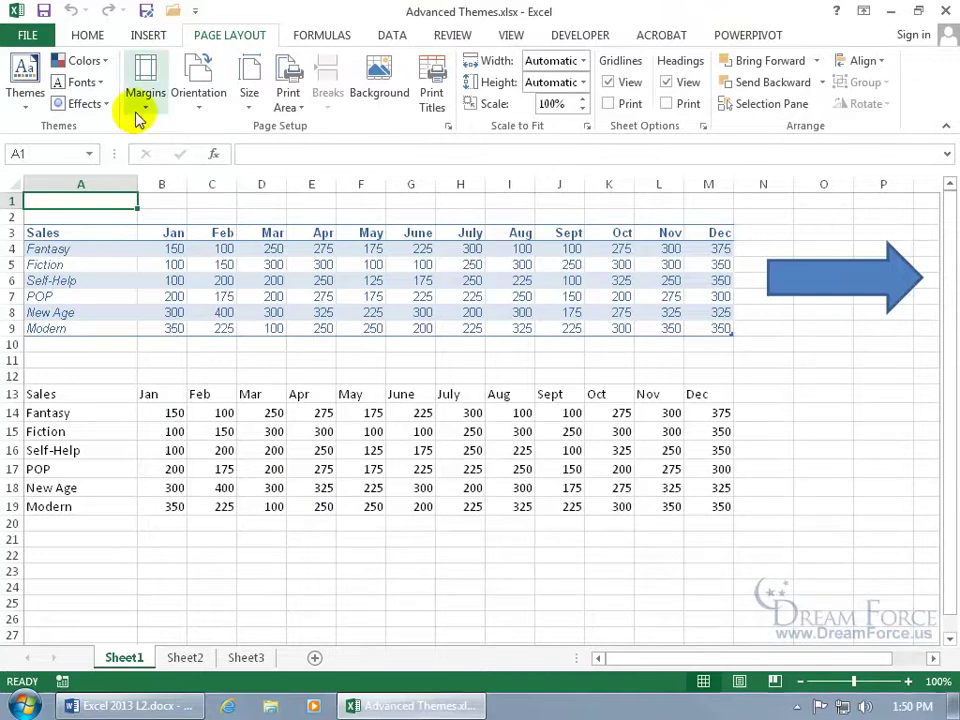
pyautogui.click(27, 35)
pyautogui.click(40, 122)
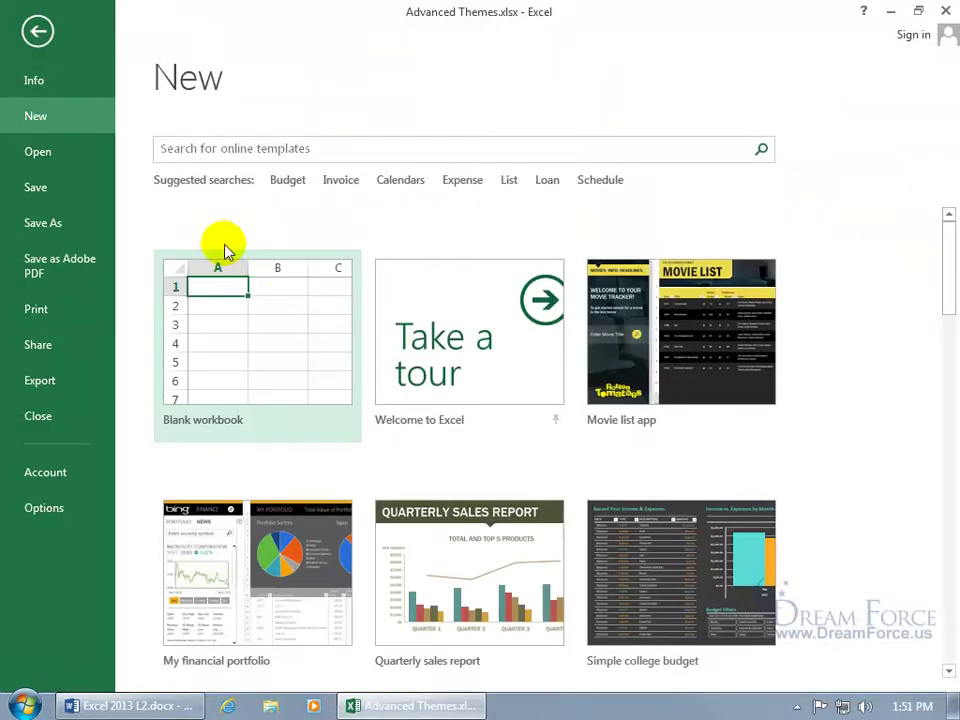
pyautogui.click(261, 327)
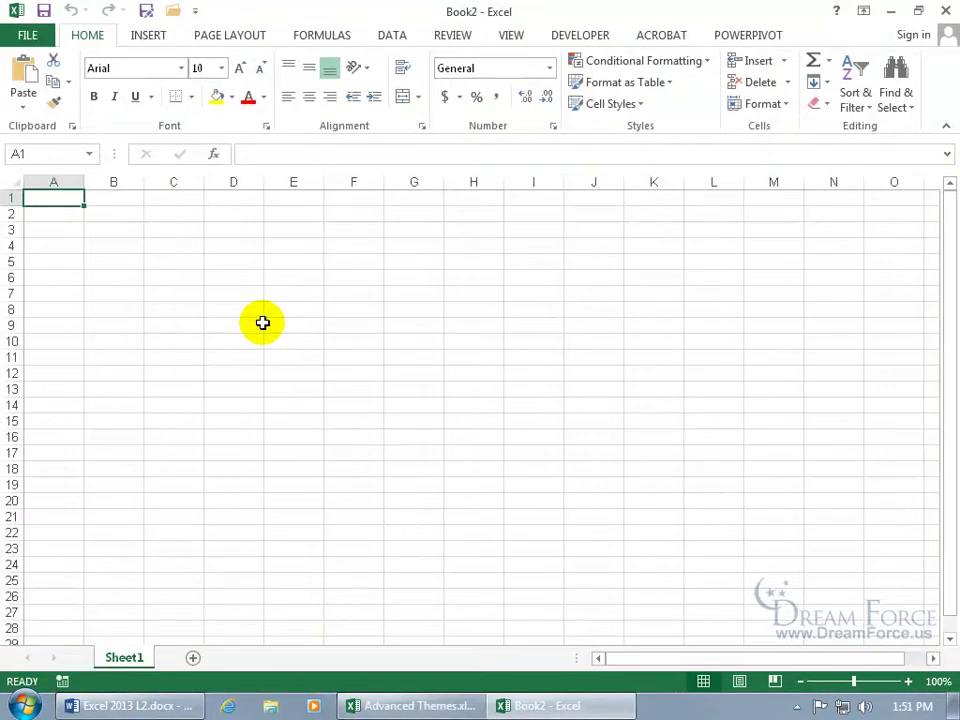
pyautogui.click(180, 68)
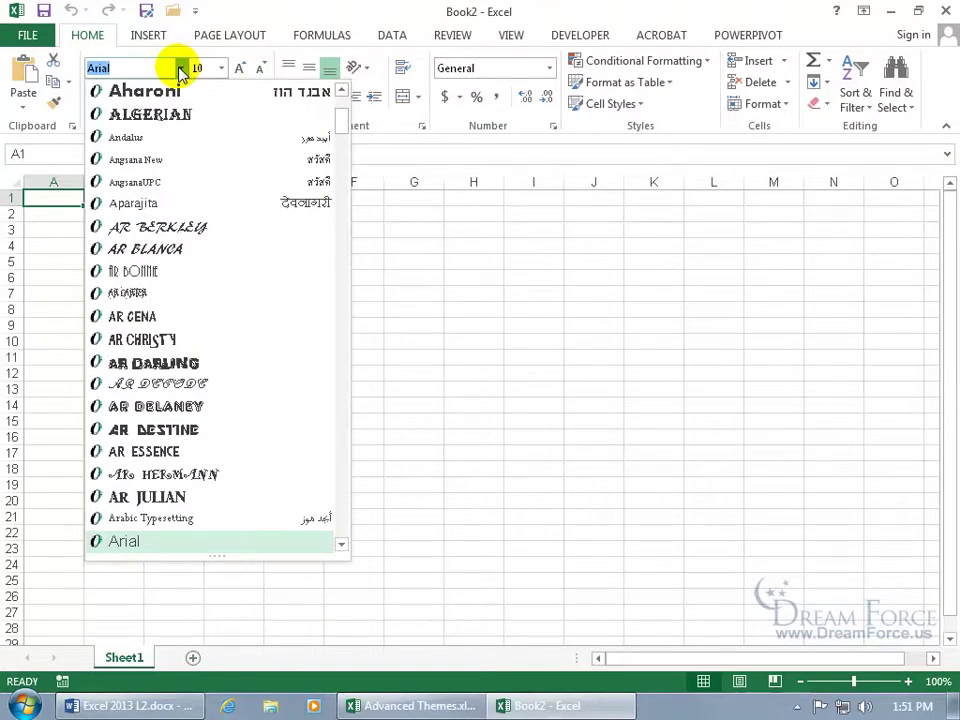
pyautogui.scroll(3, 338, 120)
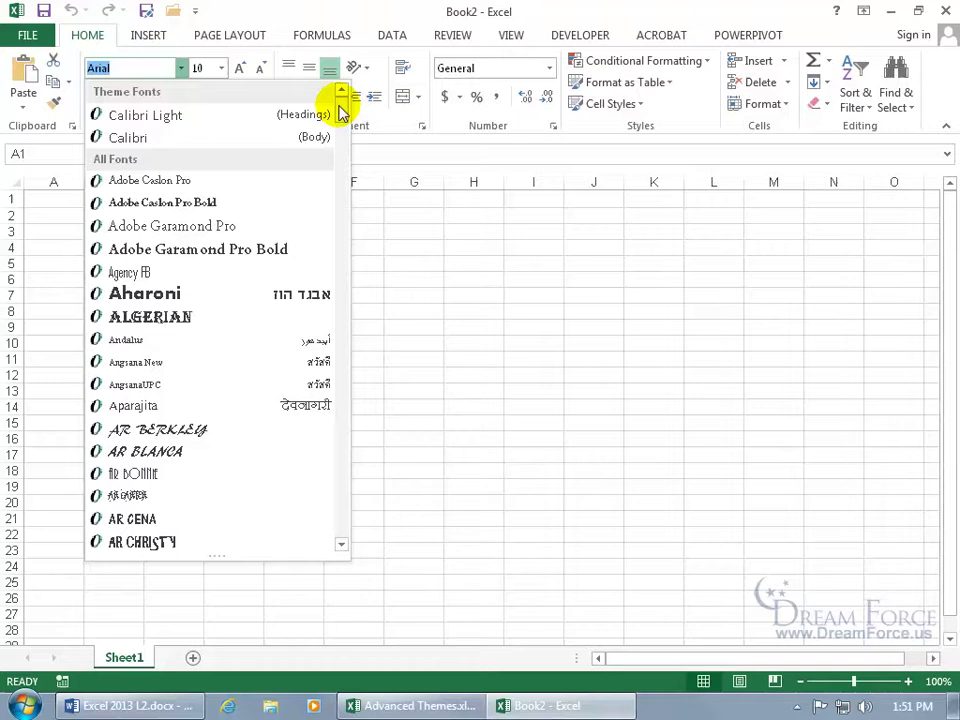
pyautogui.click(417, 229)
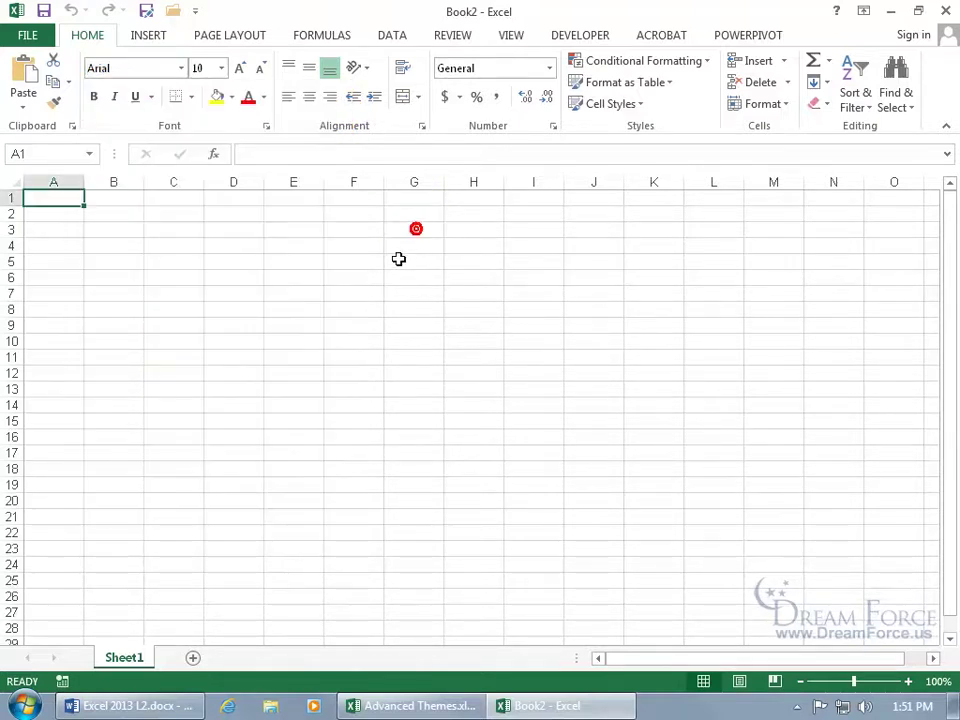
pyautogui.click(944, 11)
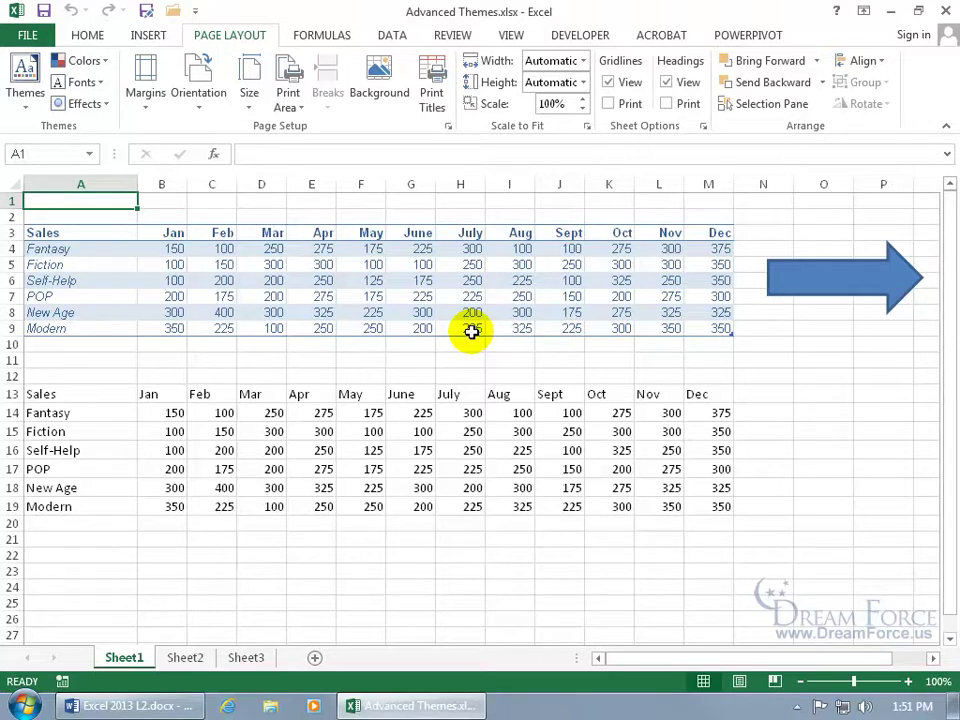
# Check the upper table's font in the Home font list with cell E6 selected
pyautogui.click(311, 279)
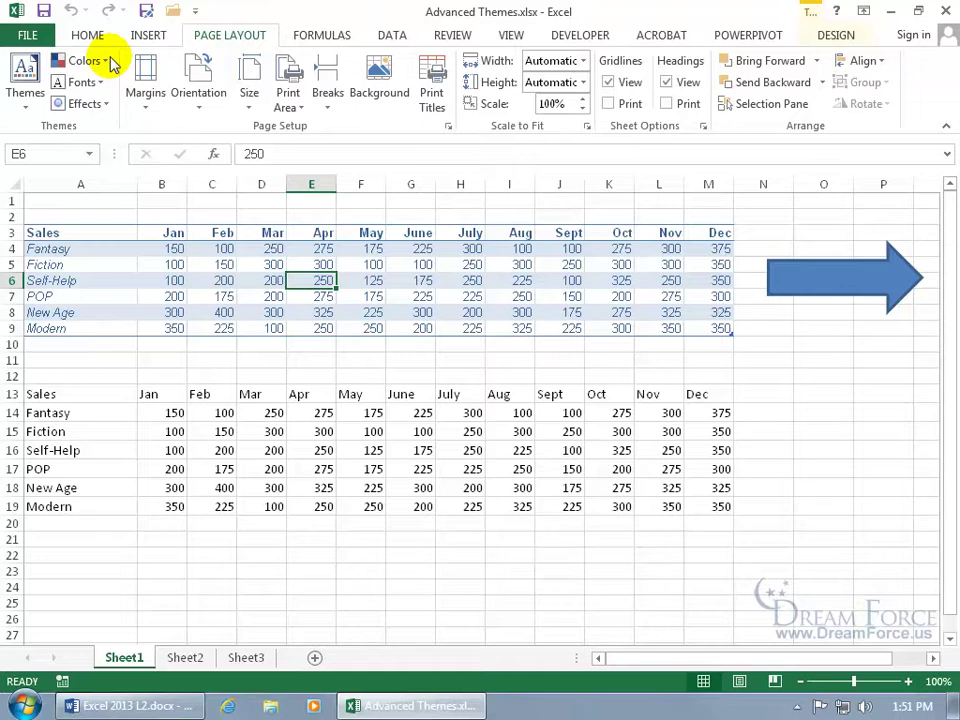
pyautogui.click(87, 36)
pyautogui.click(181, 68)
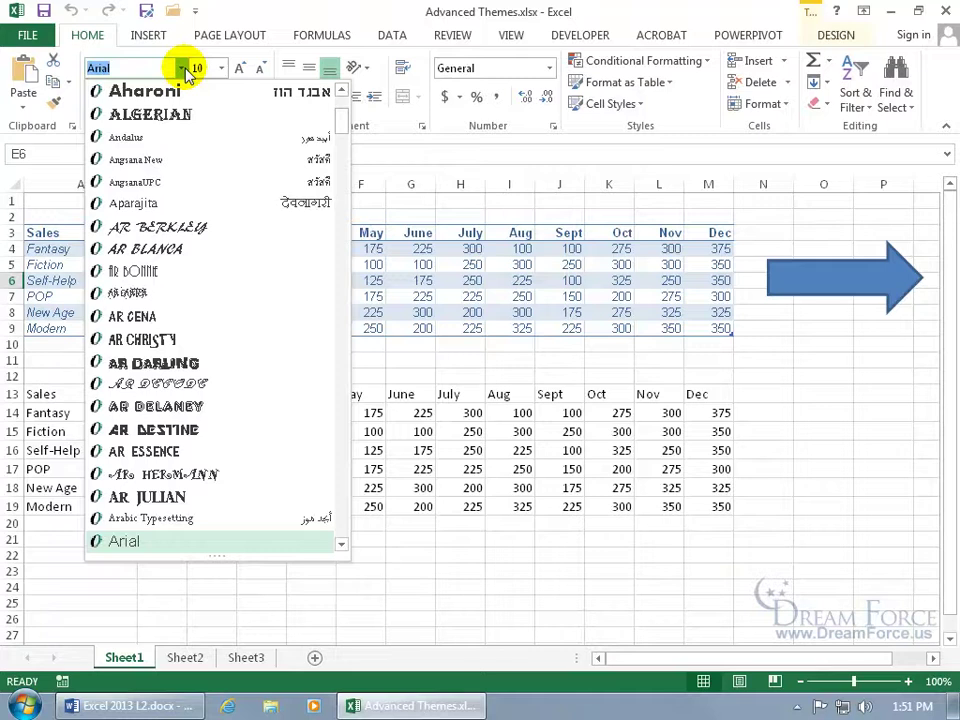
pyautogui.scroll(3, 326, 107)
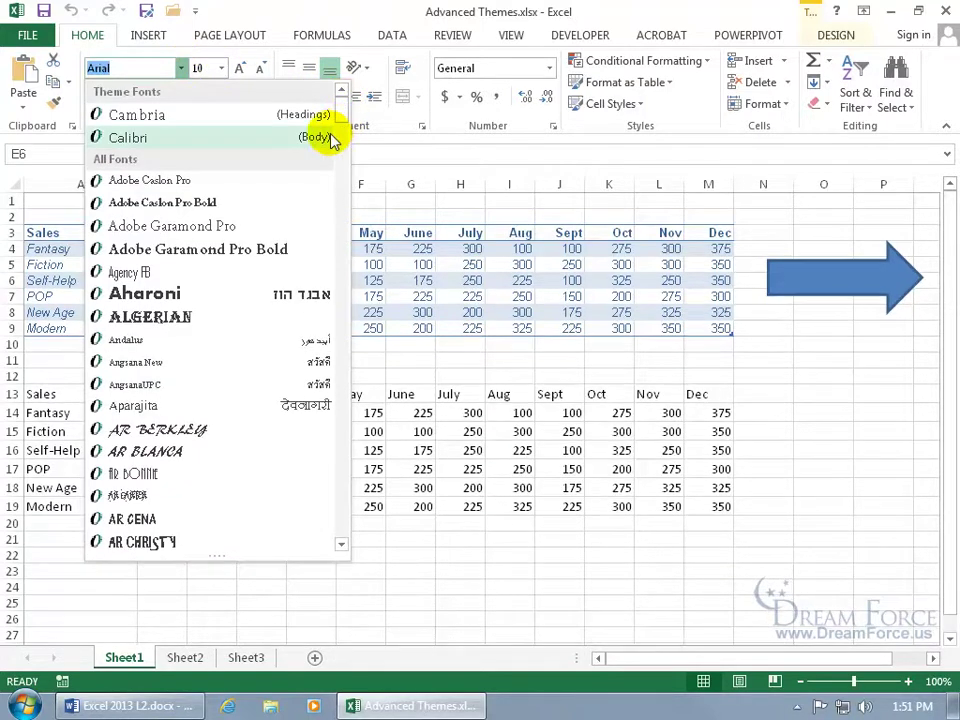
pyautogui.click(421, 350)
# Check the lower table's font from cell F16, showing Cambria heading and Calibri body
pyautogui.click(373, 450)
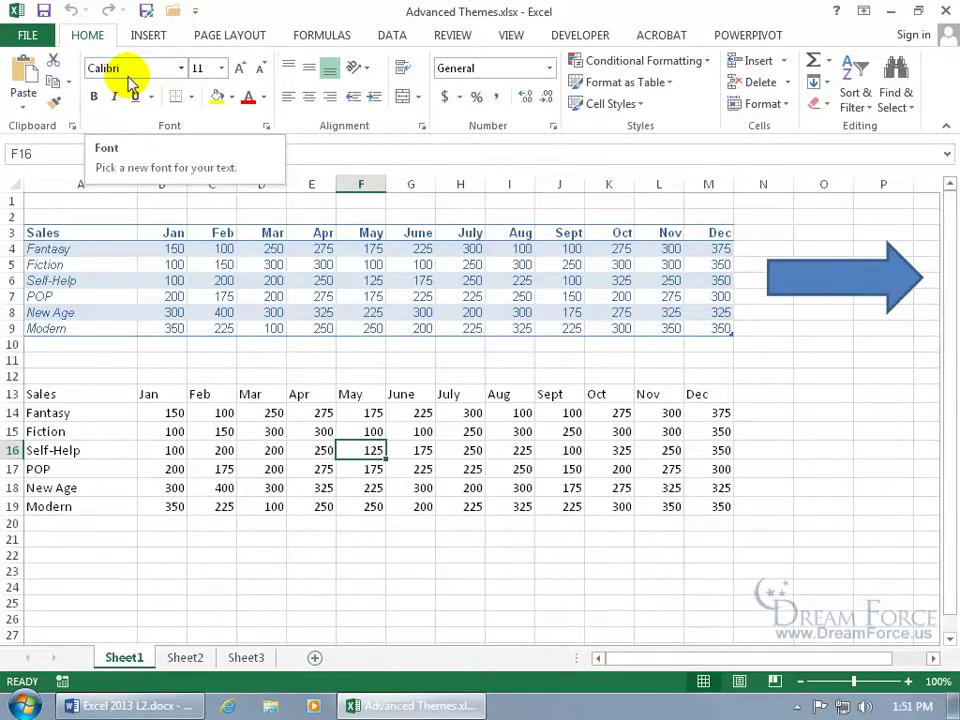
pyautogui.click(182, 68)
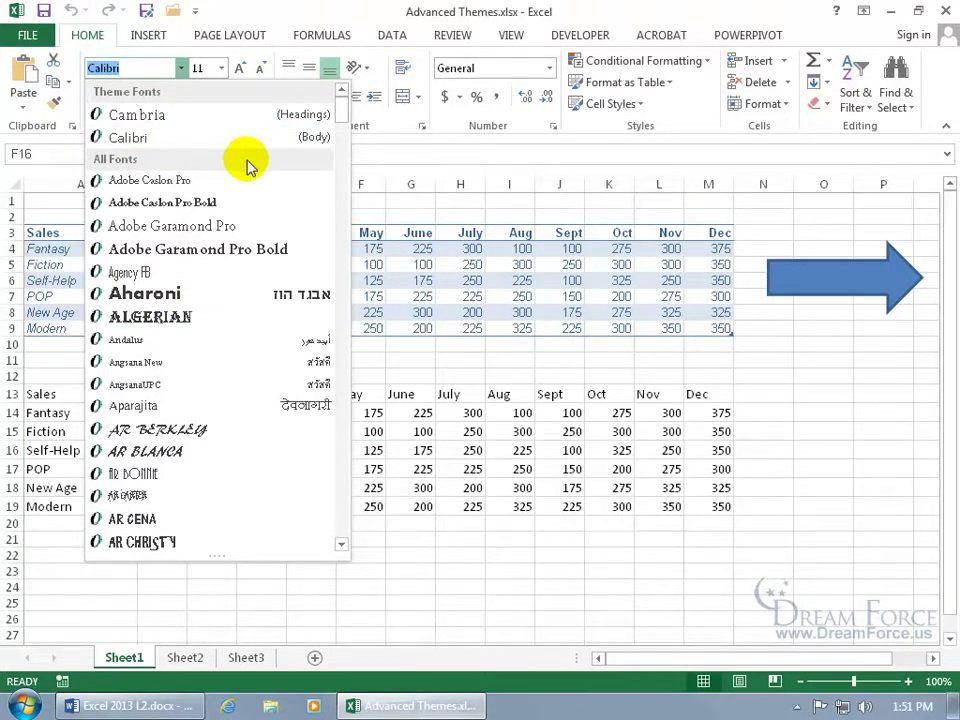
pyautogui.press('Escape')
pyautogui.click(183, 70)
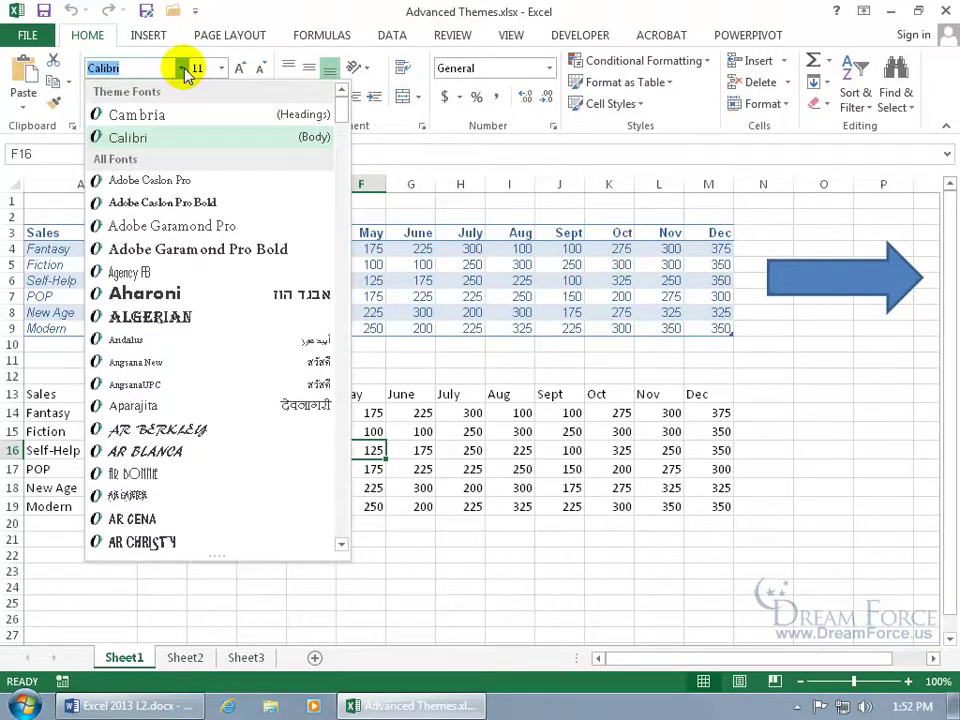
# Apply the Candara theme font set from Page Layout > Fonts
pyautogui.click(230, 35)
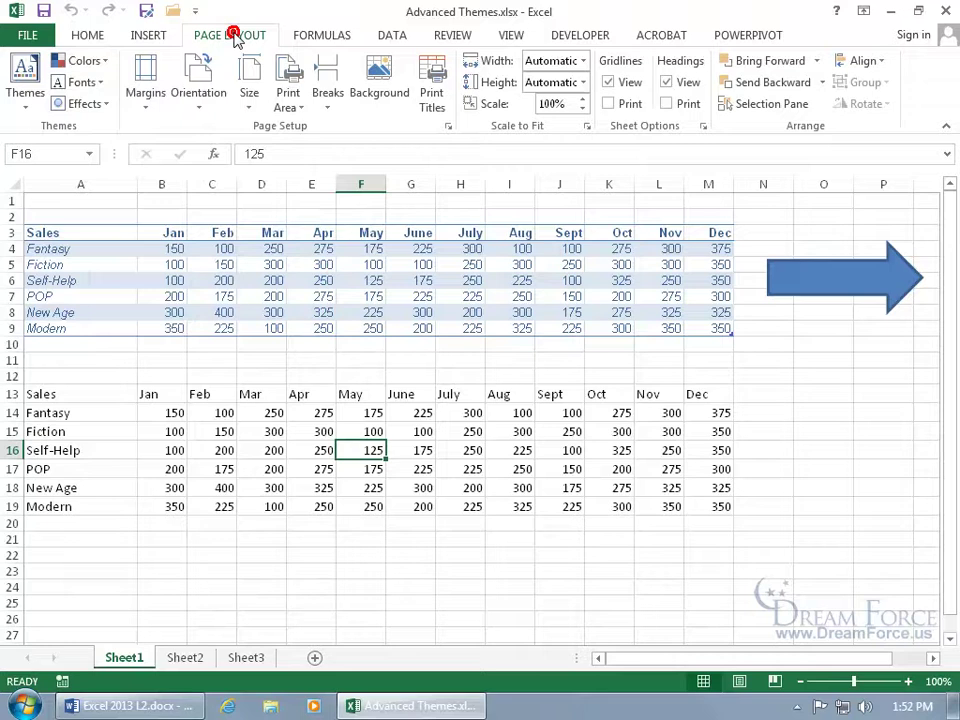
pyautogui.click(97, 84)
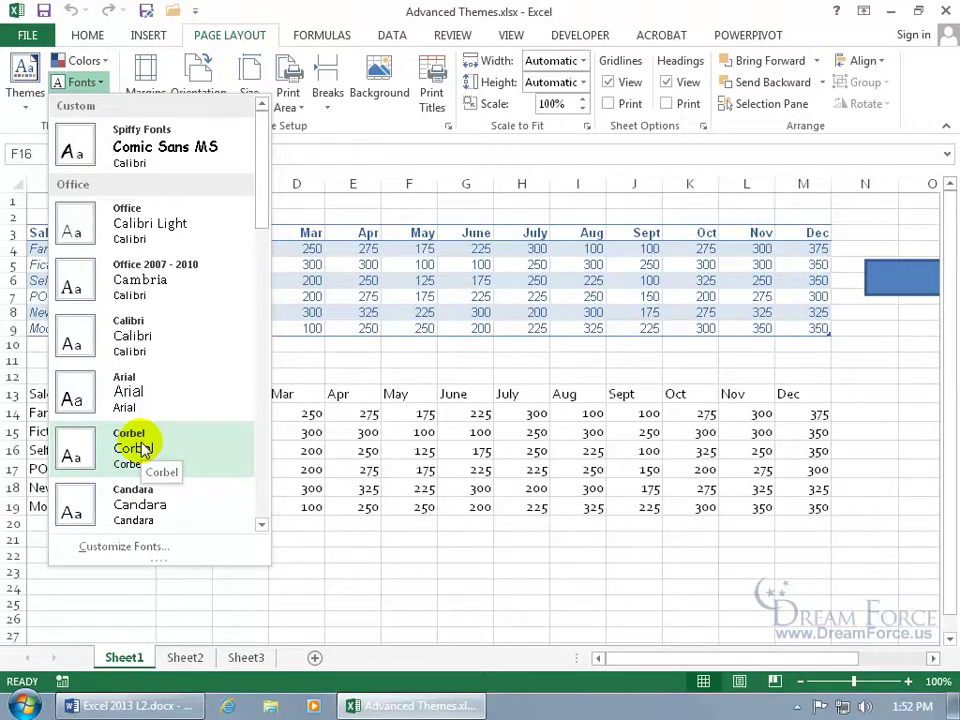
pyautogui.click(147, 512)
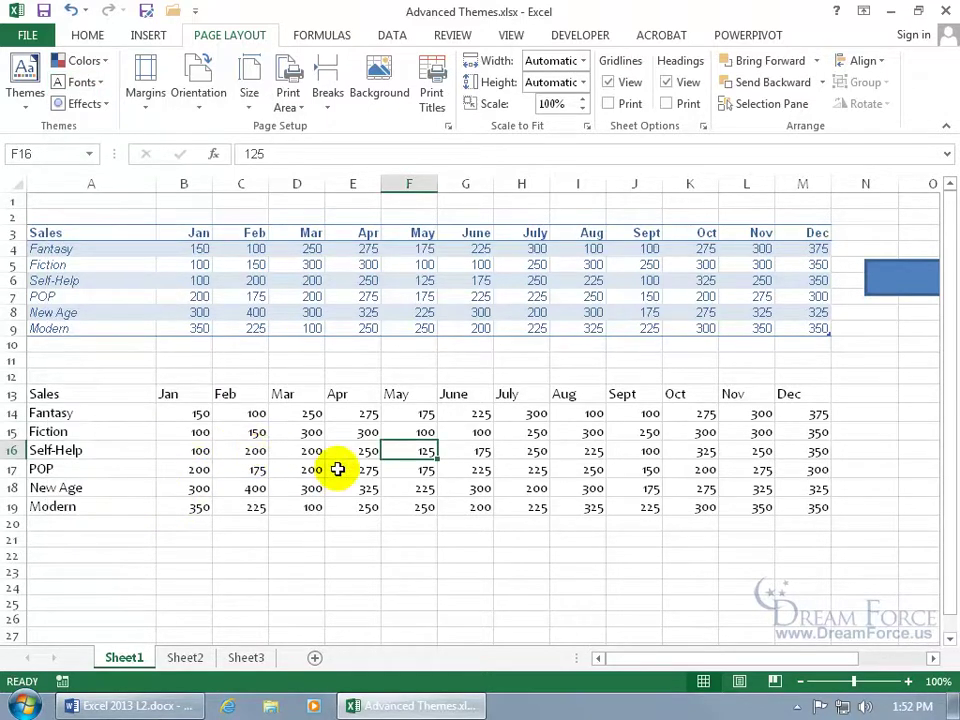
pyautogui.click(88, 35)
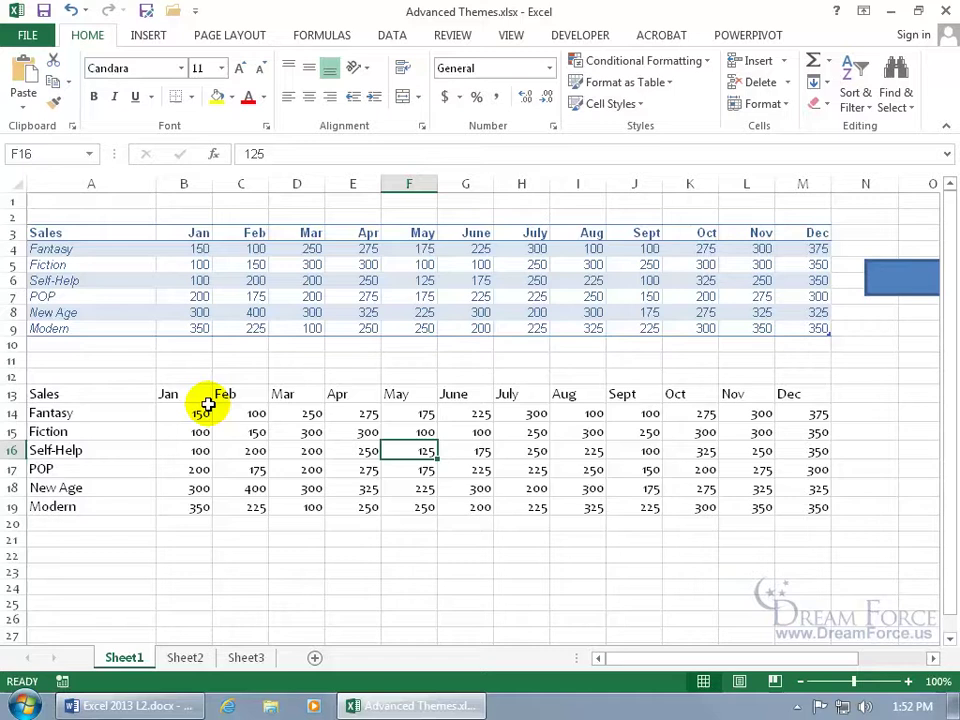
# Apply the Candara (Body) font to the upper sales table A3:M9
pyautogui.moveTo(145, 403); pyautogui.dragTo(803, 507)
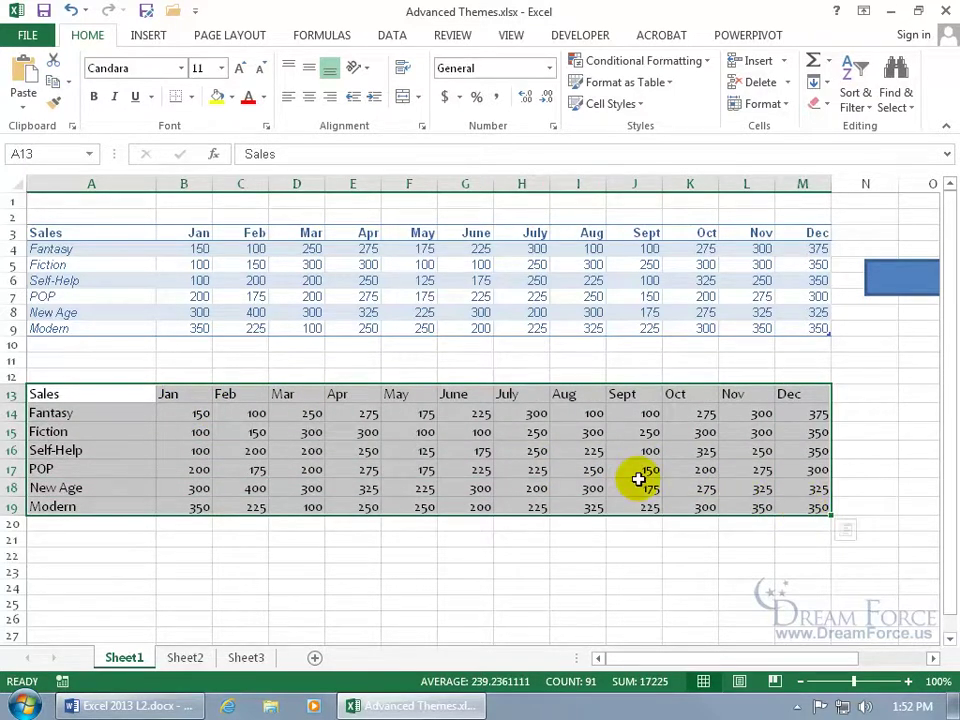
pyautogui.moveTo(92, 231); pyautogui.dragTo(795, 326)
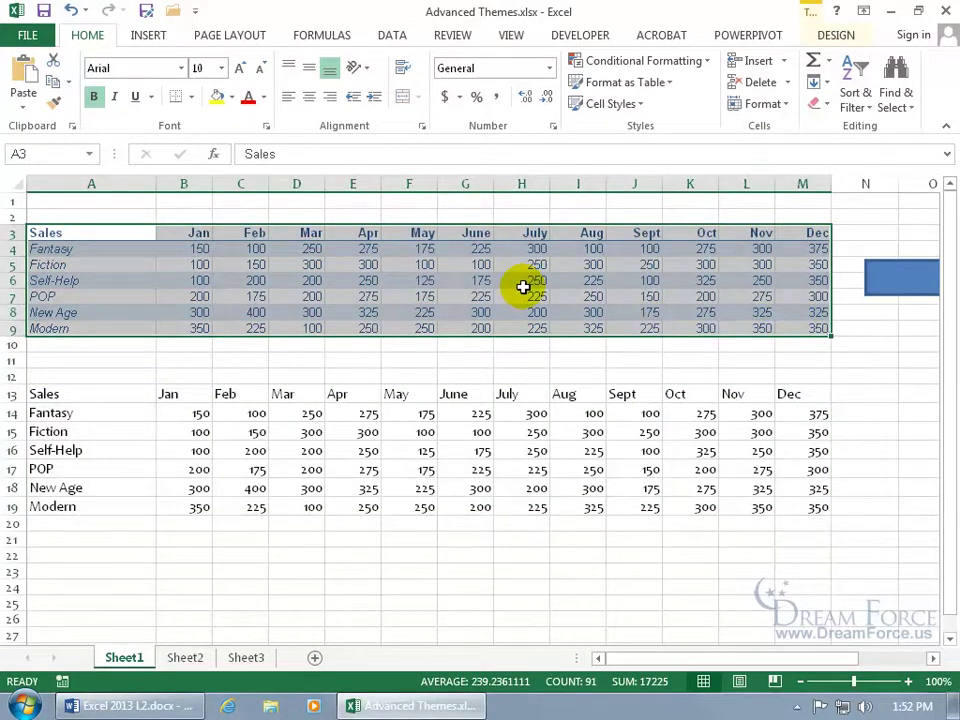
pyautogui.click(181, 69)
pyautogui.scroll(3, 320, 116)
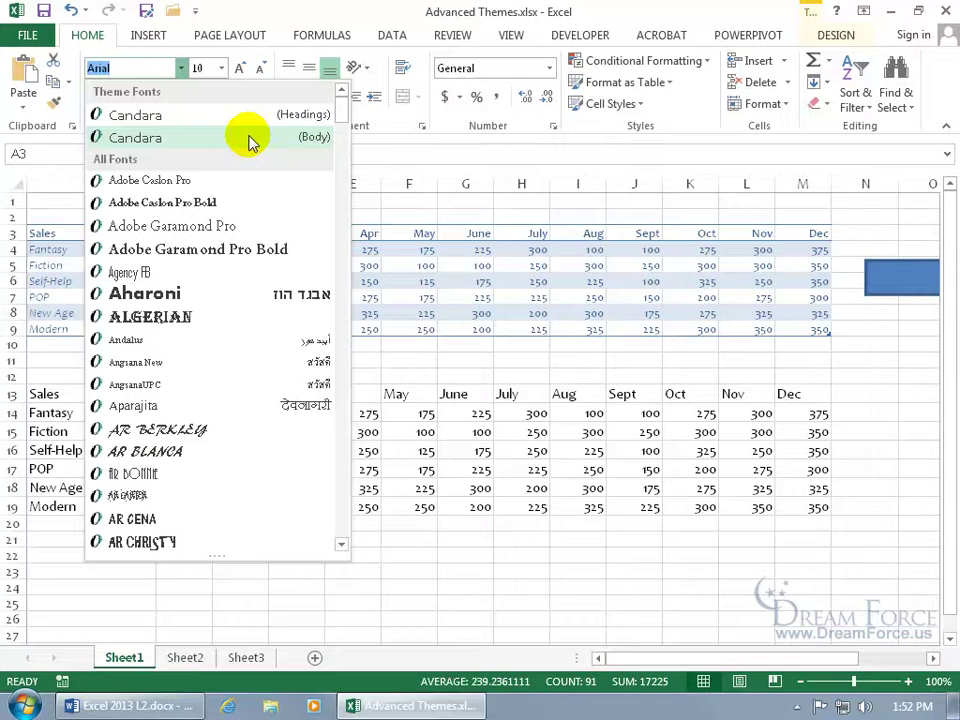
pyautogui.click(170, 139)
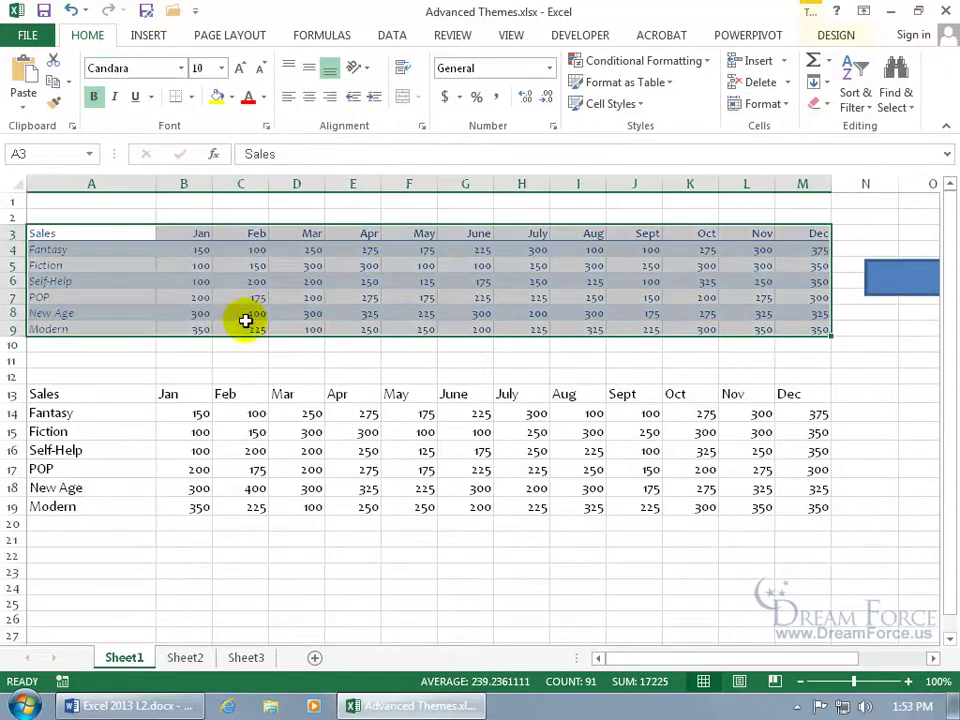
pyautogui.click(282, 382)
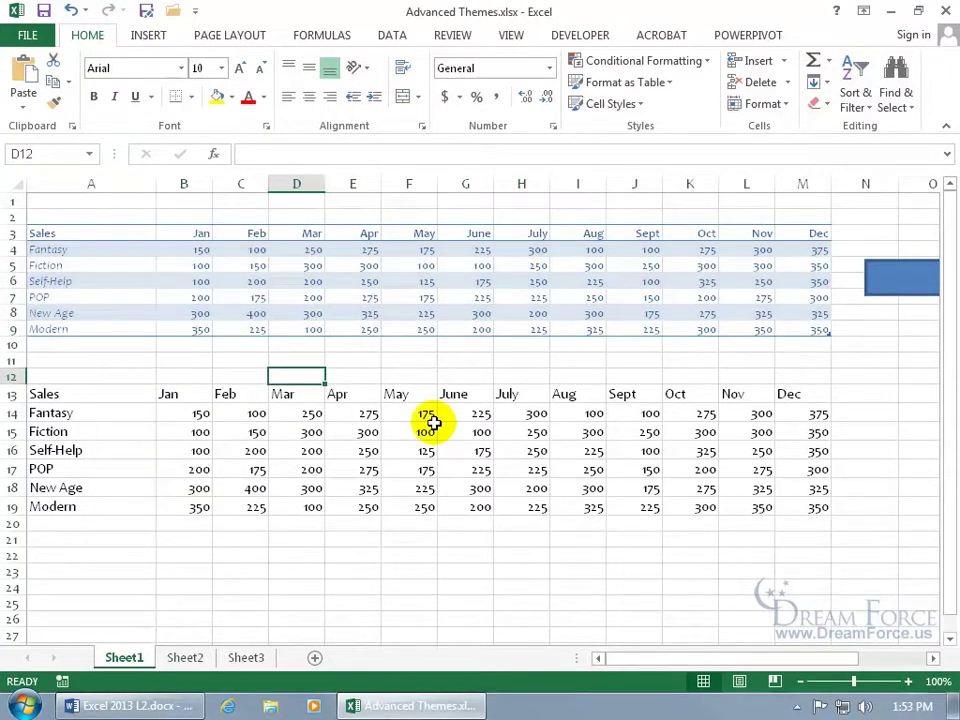
# Leave the theme font list unchanged and undo the upper table's Candara font change
pyautogui.click(230, 36)
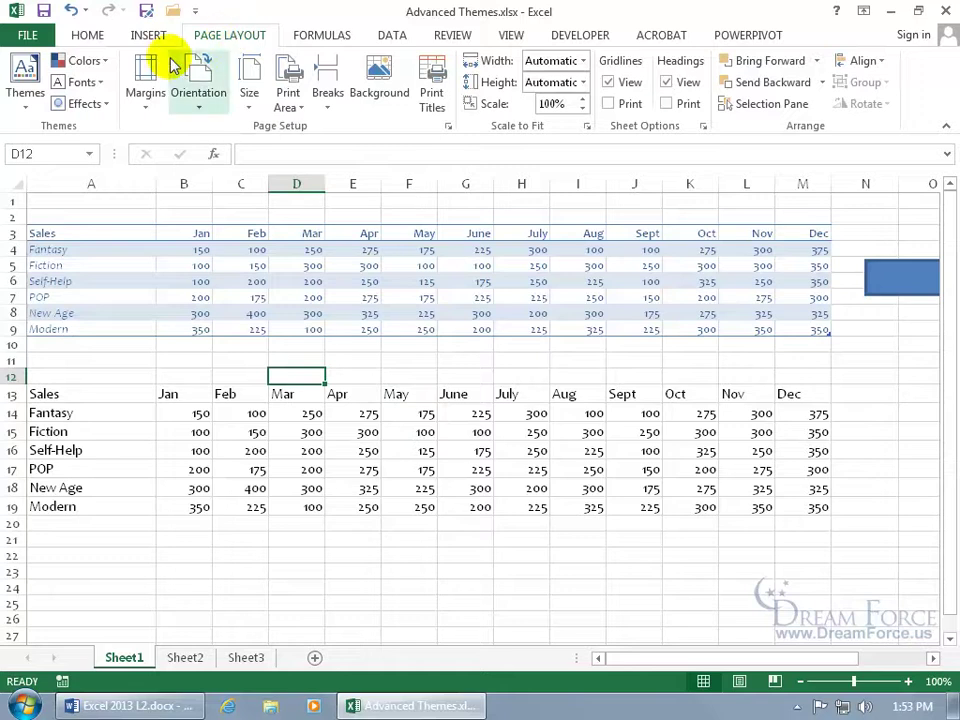
pyautogui.click(80, 82)
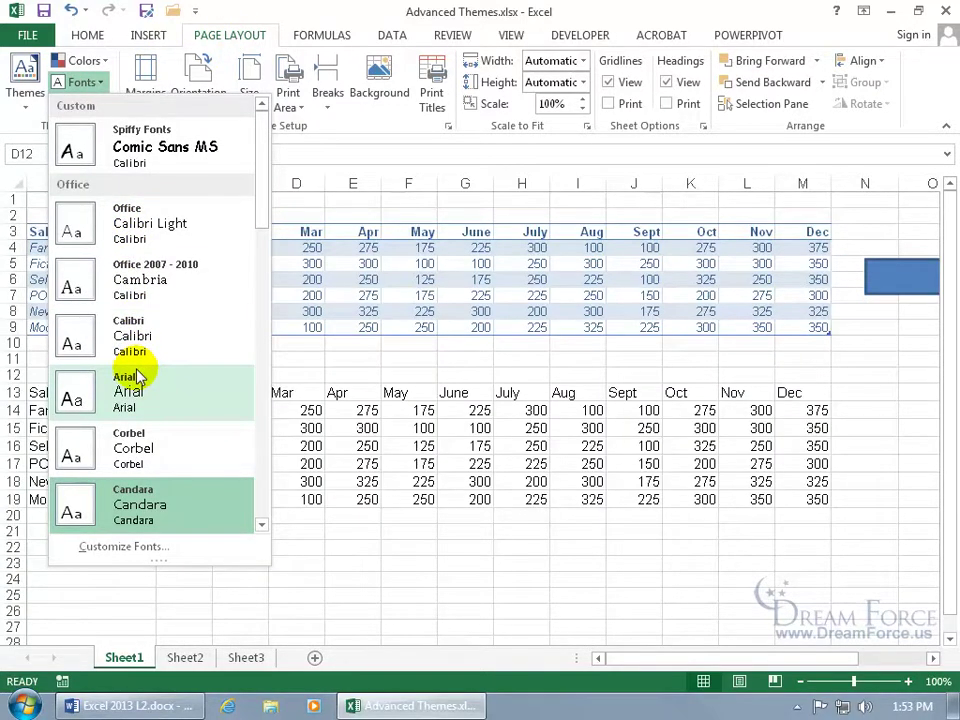
pyautogui.click(396, 315)
pyautogui.click(68, 12)
pyautogui.click(285, 267)
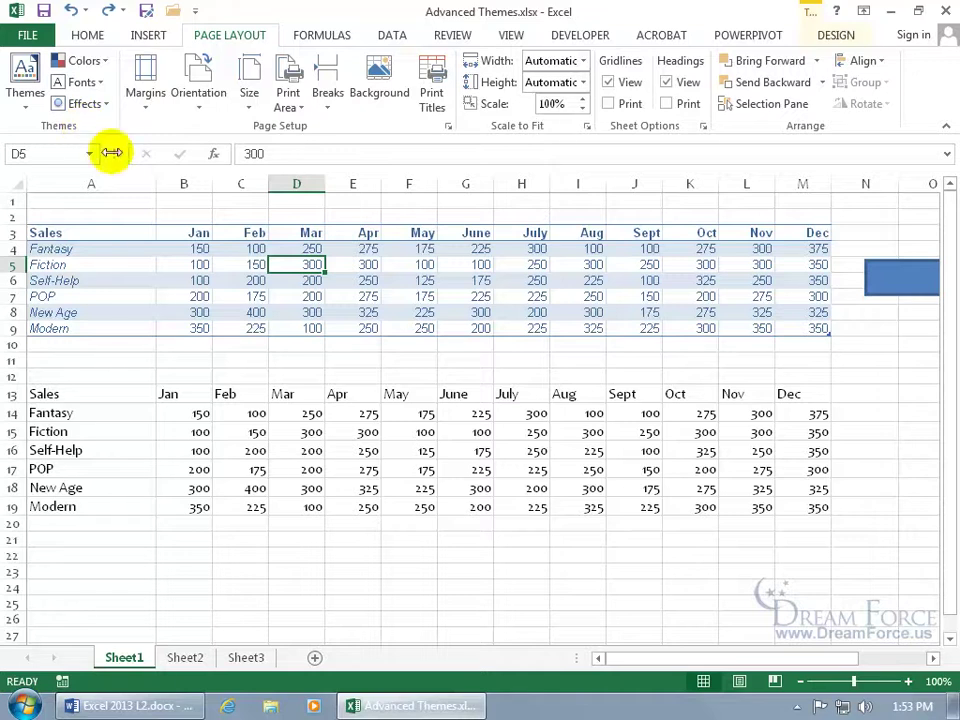
# Apply the Candara (Body) font to the lower sales table A12:M19
pyautogui.moveTo(88, 381); pyautogui.dragTo(810, 508)
pyautogui.click(88, 35)
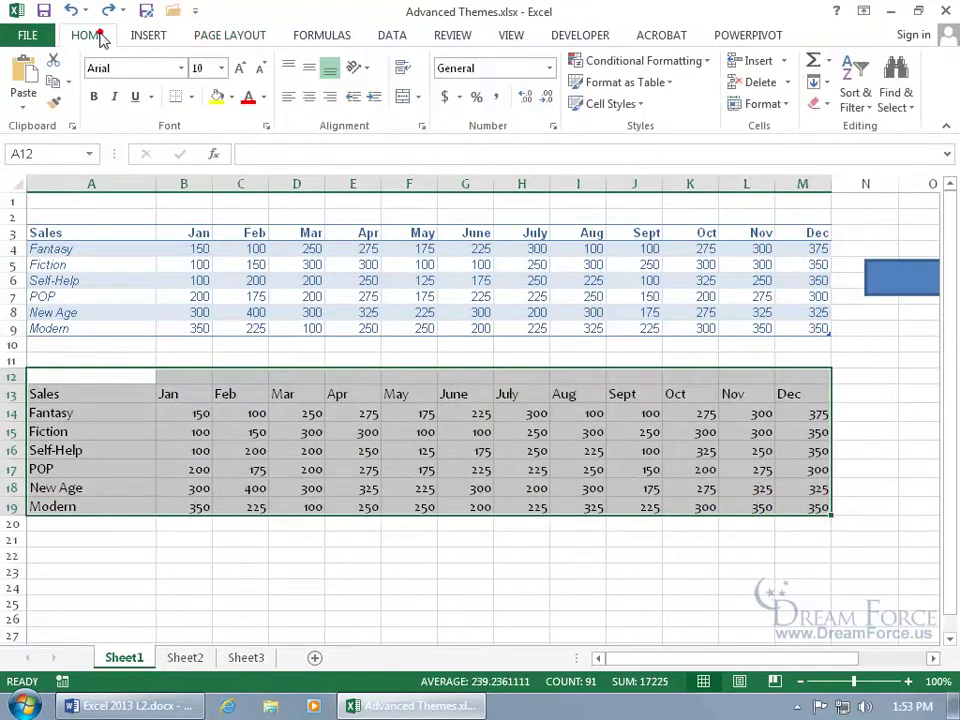
pyautogui.click(181, 67)
pyautogui.scroll(-3, 203, 113)
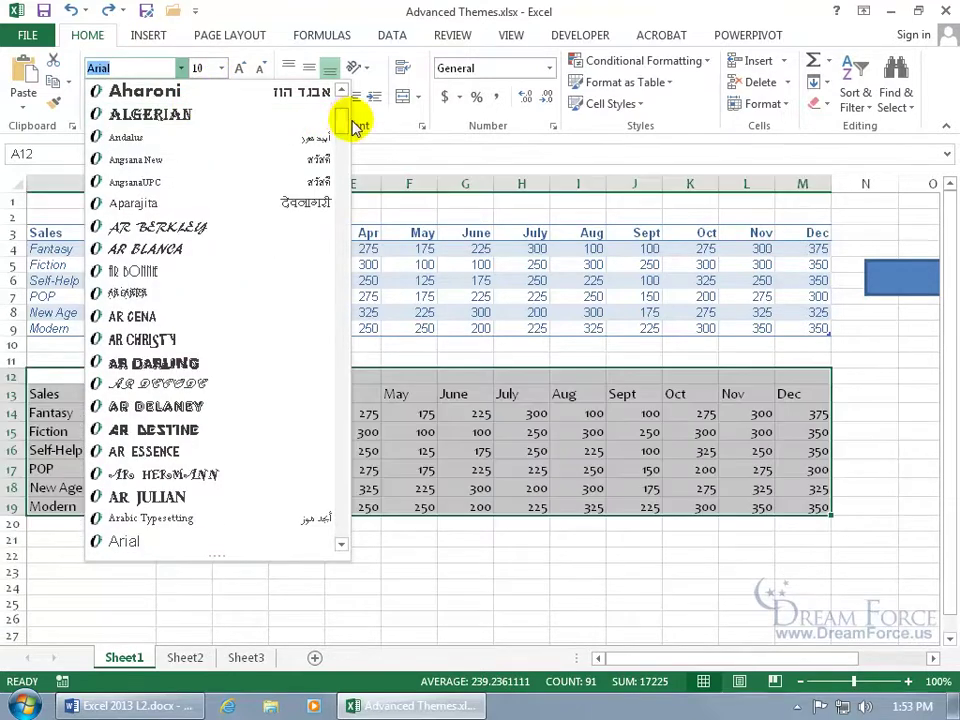
pyautogui.scroll(3, 347, 105)
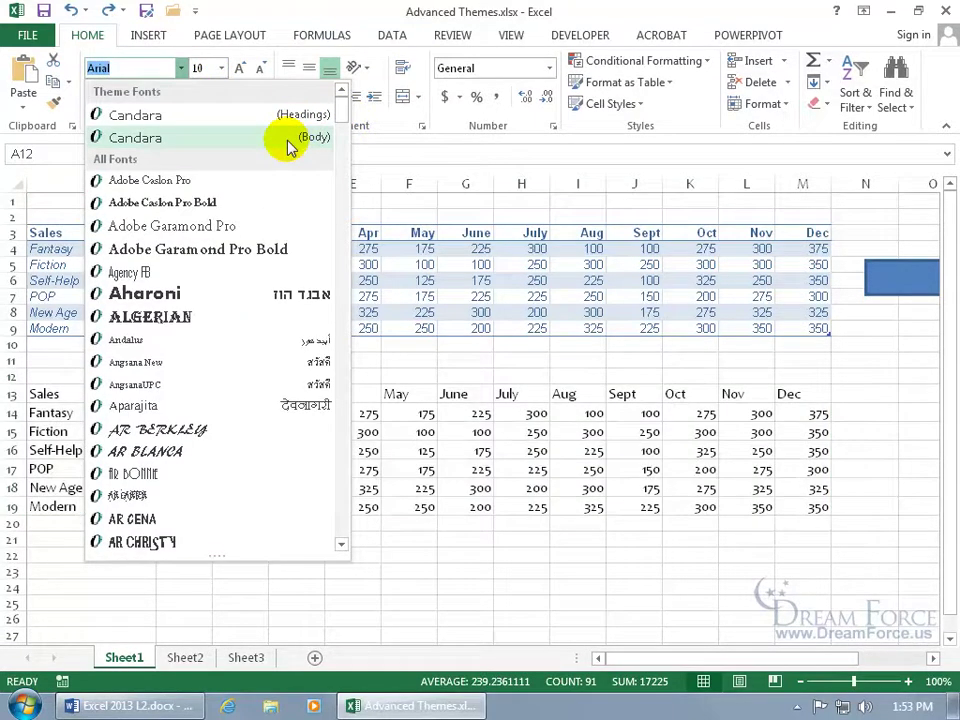
pyautogui.click(288, 138)
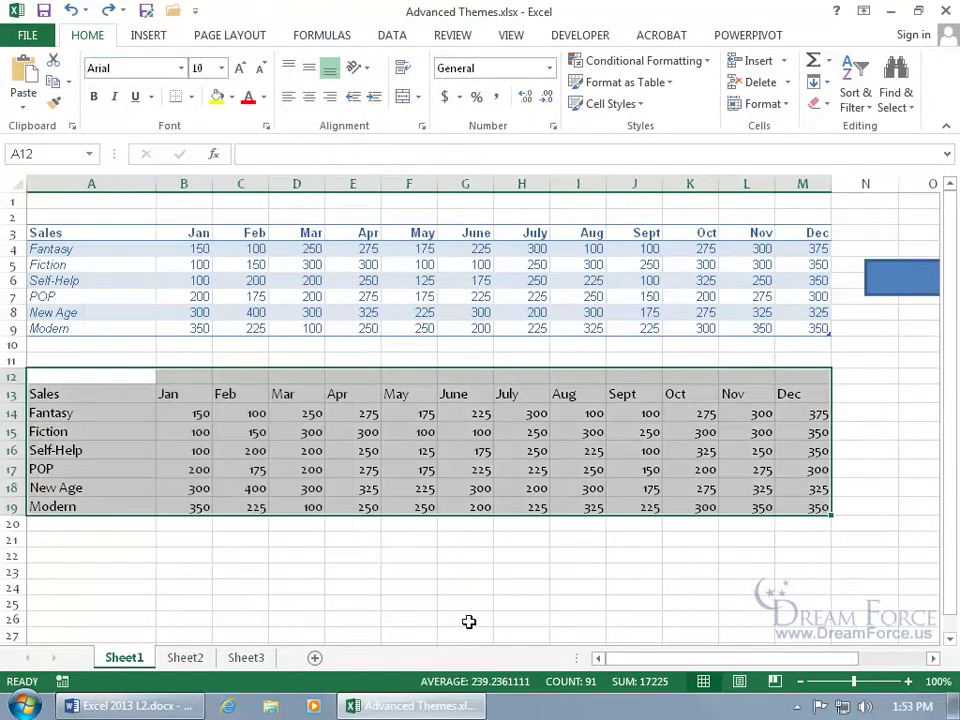
# Look over Sheet2 (selecting C5:J16) and Sheet3, then return to Sheet1
pyautogui.click(197, 658)
pyautogui.moveTo(195, 278); pyautogui.dragTo(668, 484)
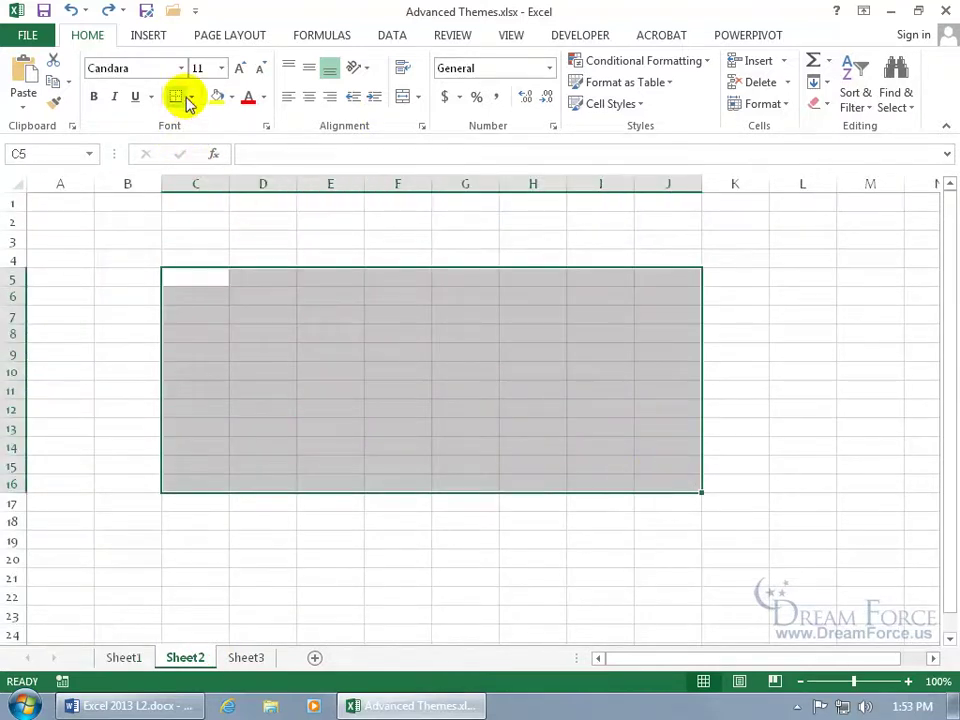
pyautogui.click(248, 658)
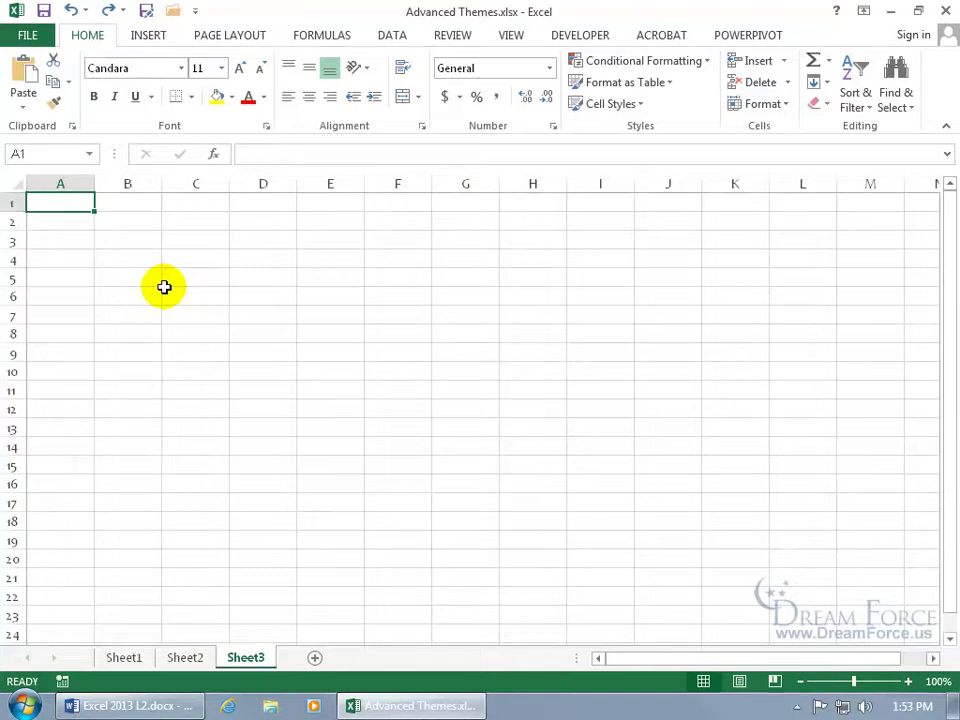
pyautogui.click(122, 656)
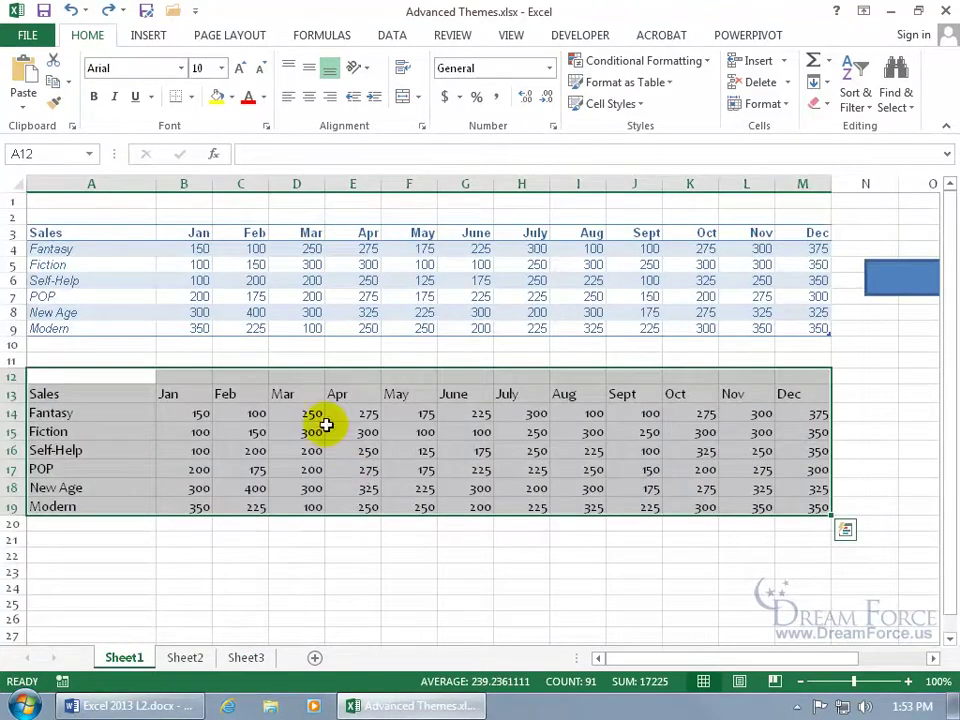
# Select cells A3:M9 covering the upper sales table
pyautogui.moveTo(81, 231); pyautogui.dragTo(800, 328)
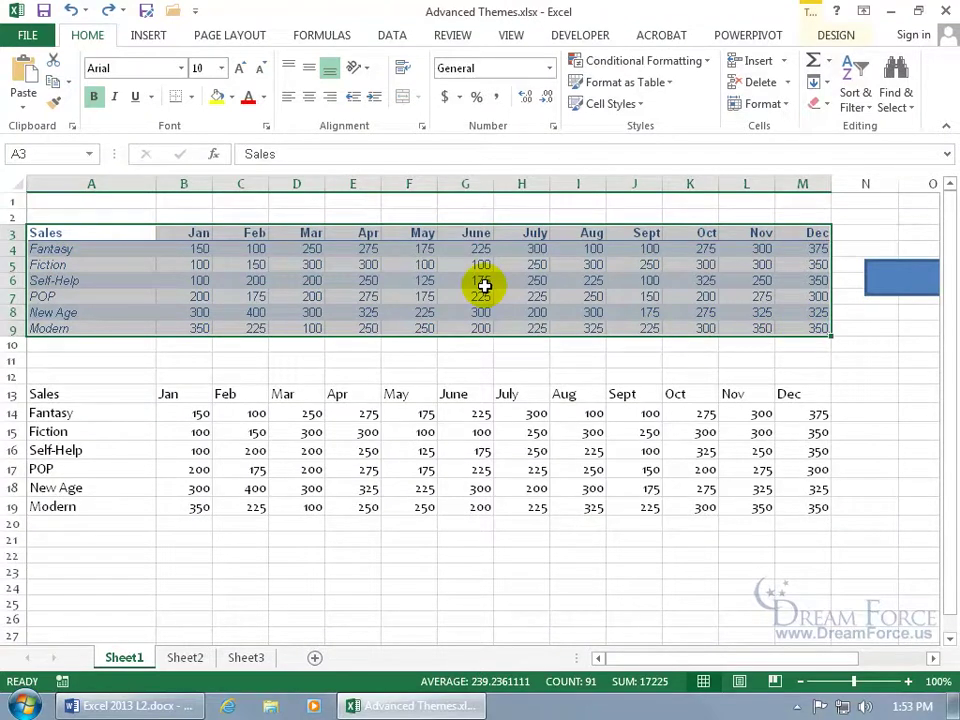